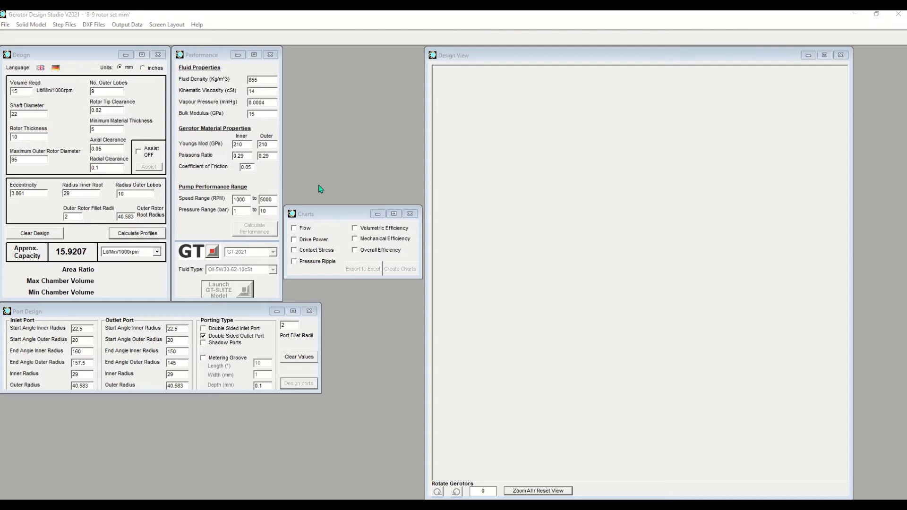
Step: Calculate the rotor profiles, port geometry and pump performance for the 8-9 rotor set
left_click(143, 233)
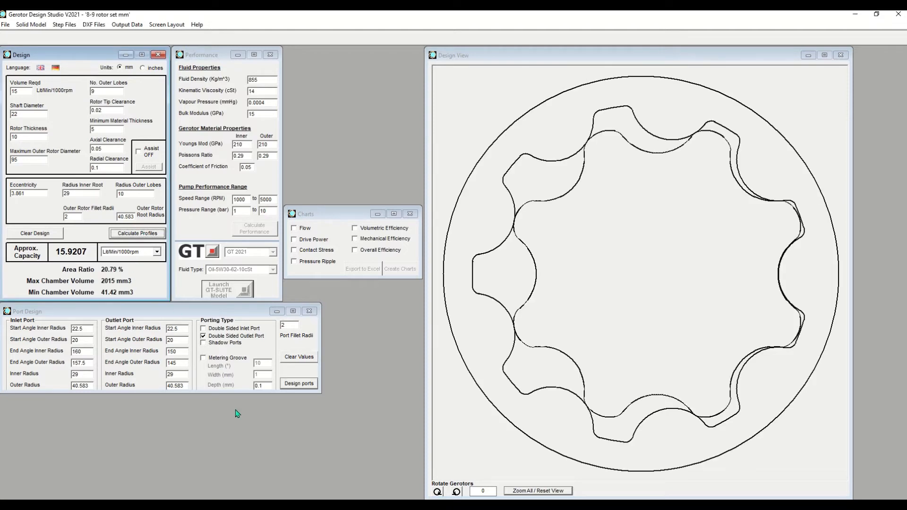
left_click(302, 385)
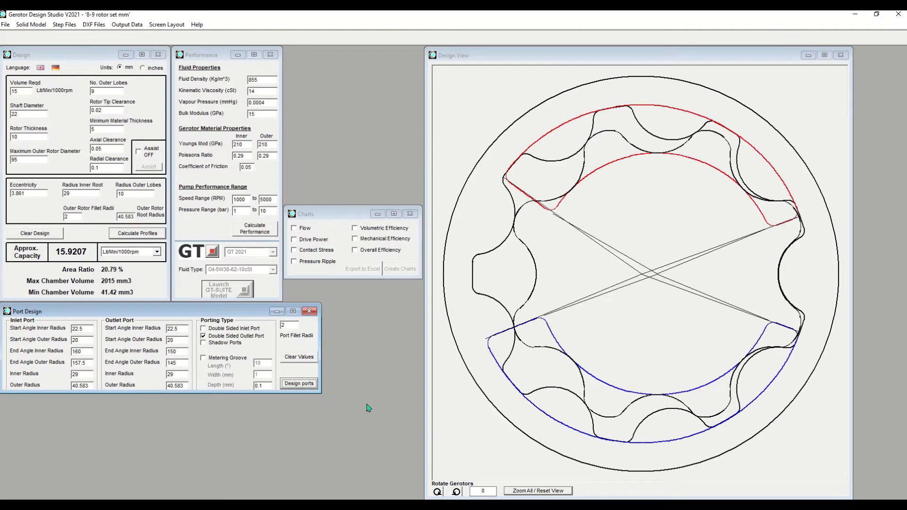
left_click(255, 227)
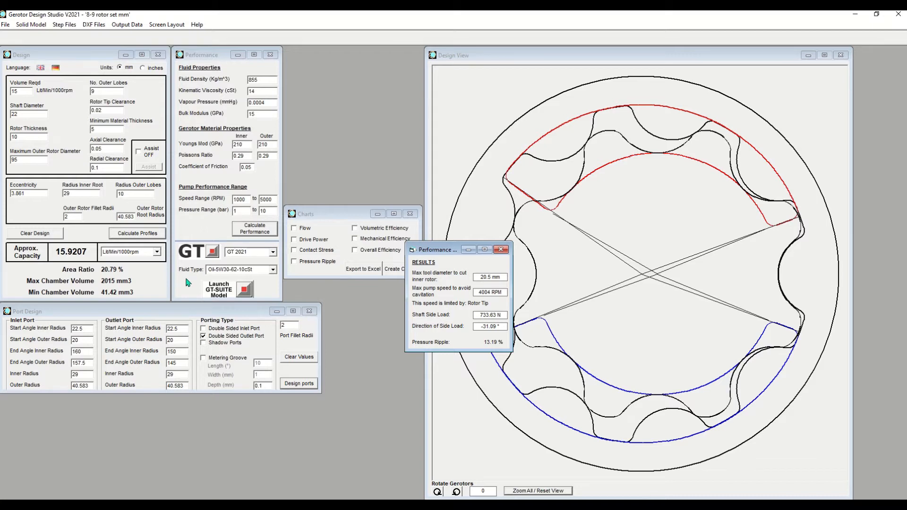
Step: Launch the GT-SUITE model using version GT 2021 and the fluid type Oil-5W30-62-10cSt
left_click(273, 253)
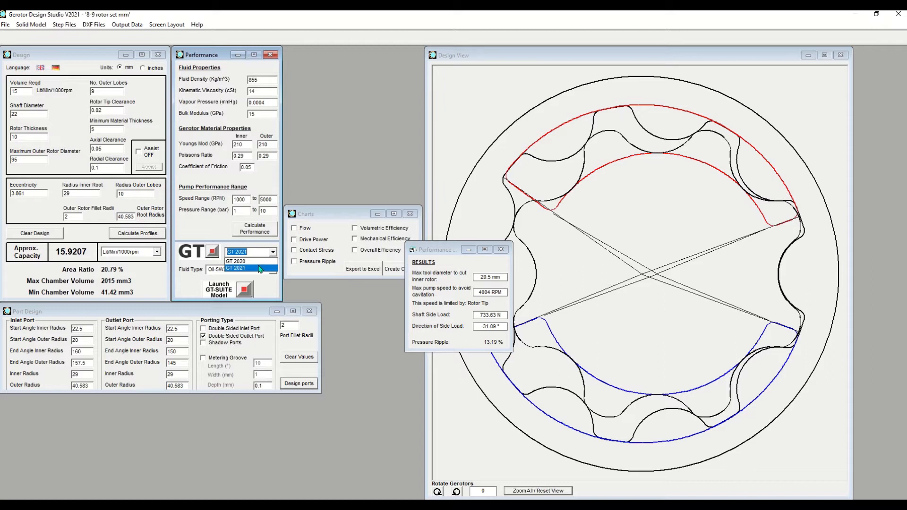
left_click(258, 269)
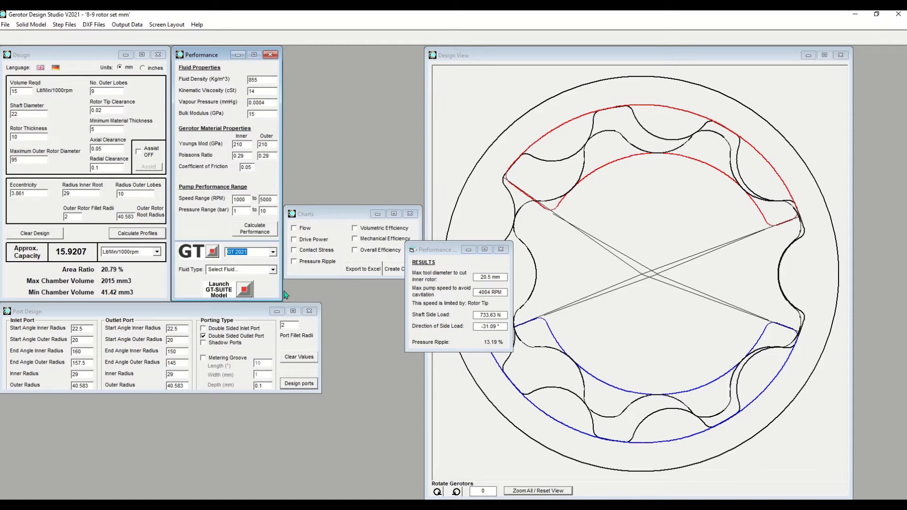
left_click(273, 270)
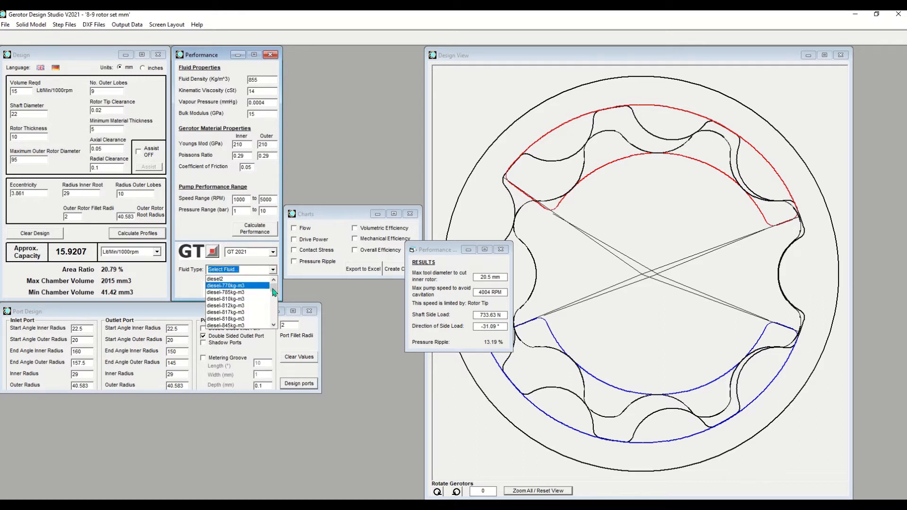
left_click(275, 292)
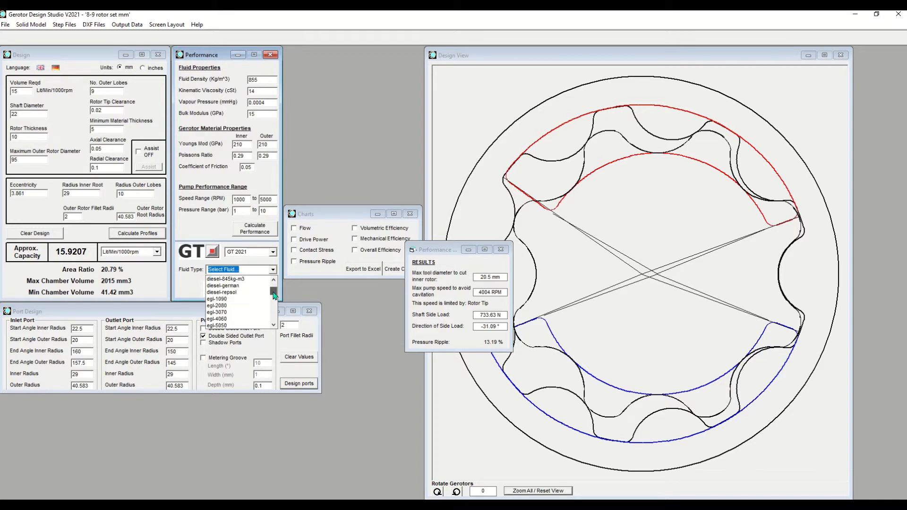
left_click_drag(274, 294, 272, 310)
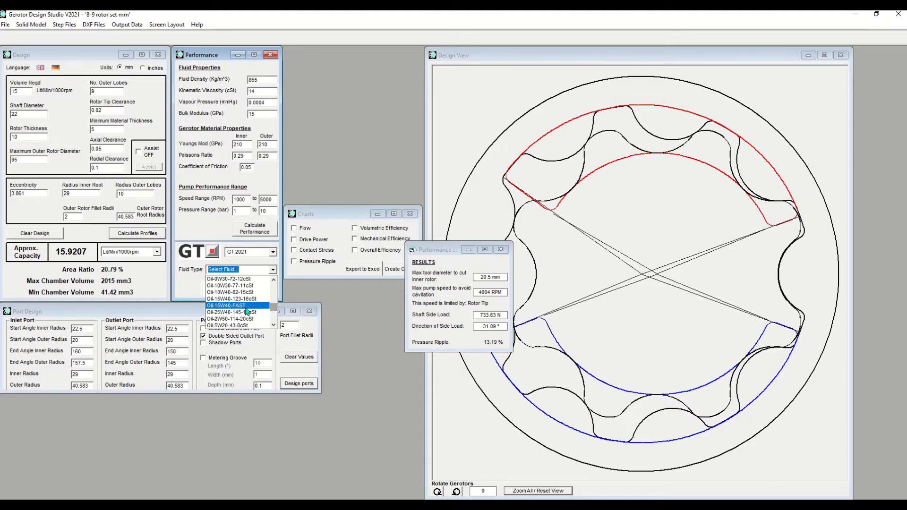
scroll(246, 305, "down", 1)
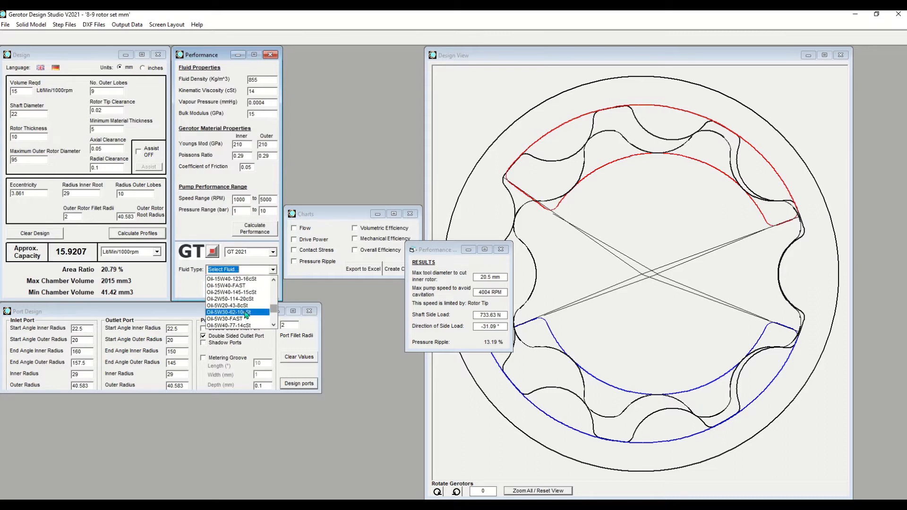
left_click(246, 312)
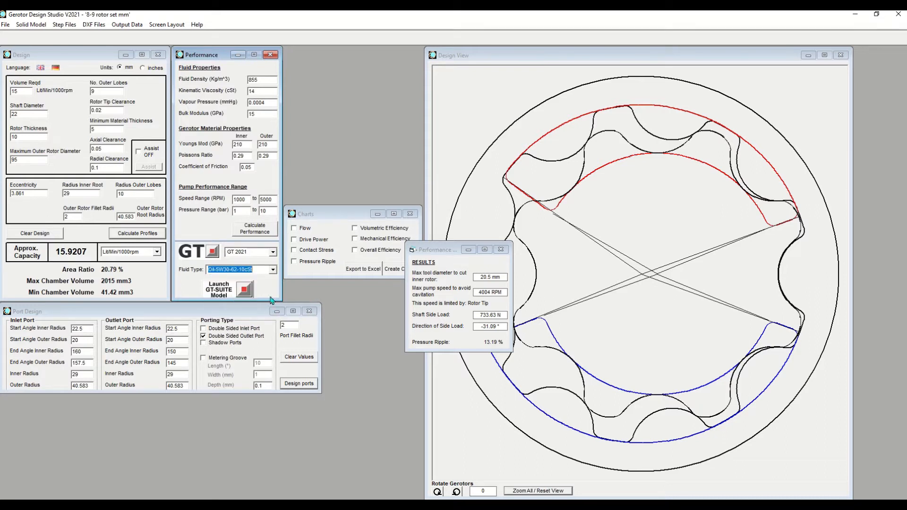
left_click(222, 290)
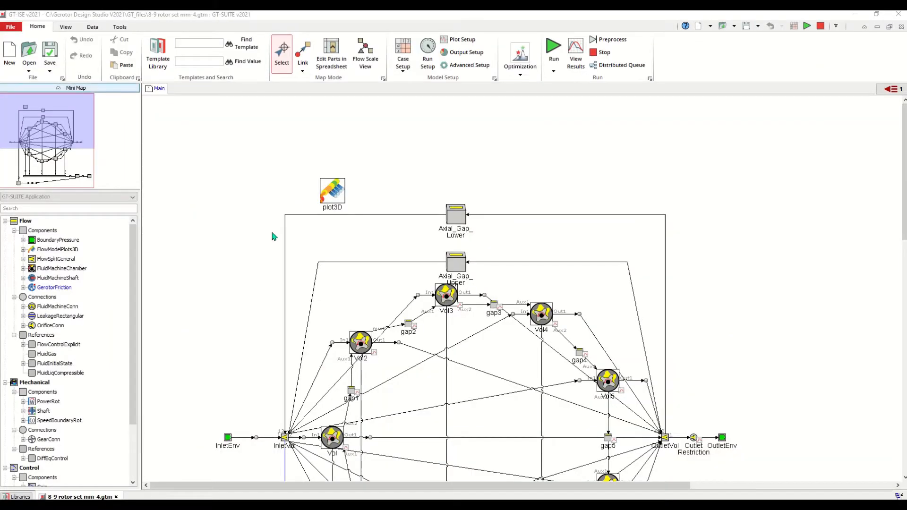
Step: Examine the generated pump model map, from the axial gaps and chamber volumes down to the shaft and friction parts
scroll(293, 248, "down", 2)
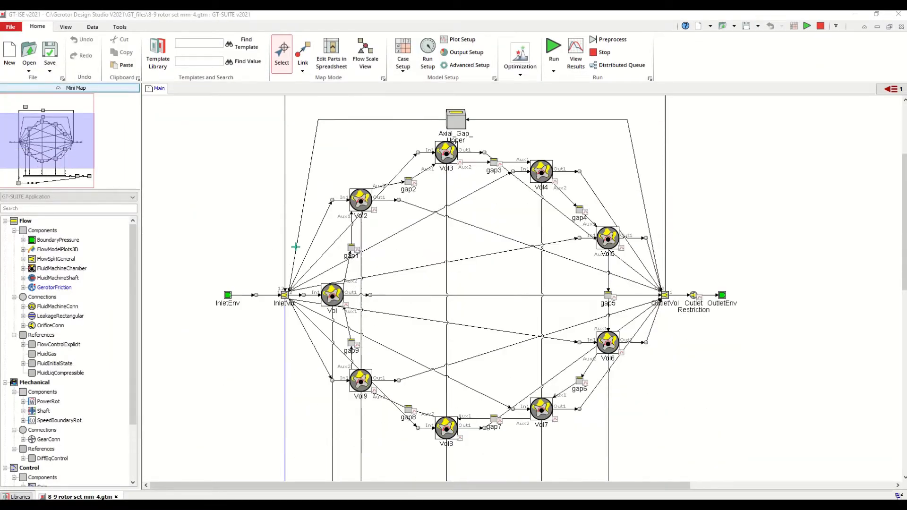
scroll(292, 250, "down", 2)
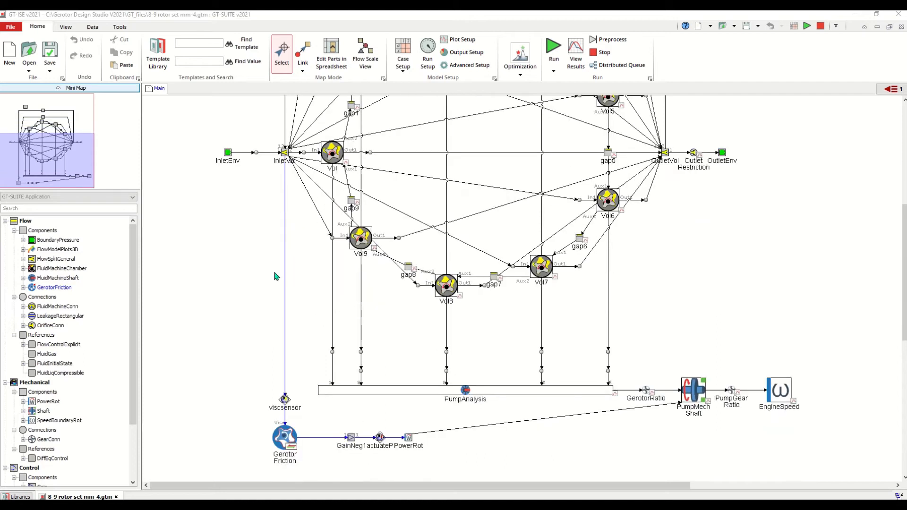
scroll(245, 297, "up", 5)
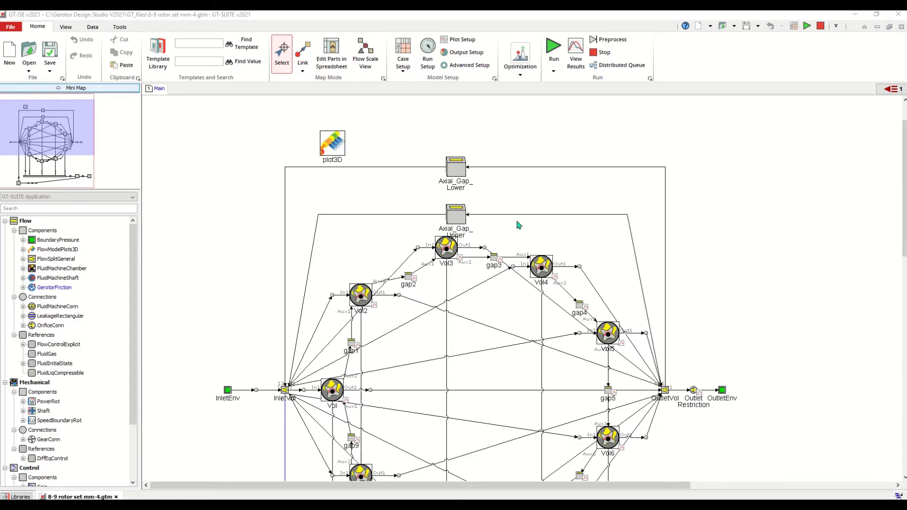
scroll(514, 222, "down", 1)
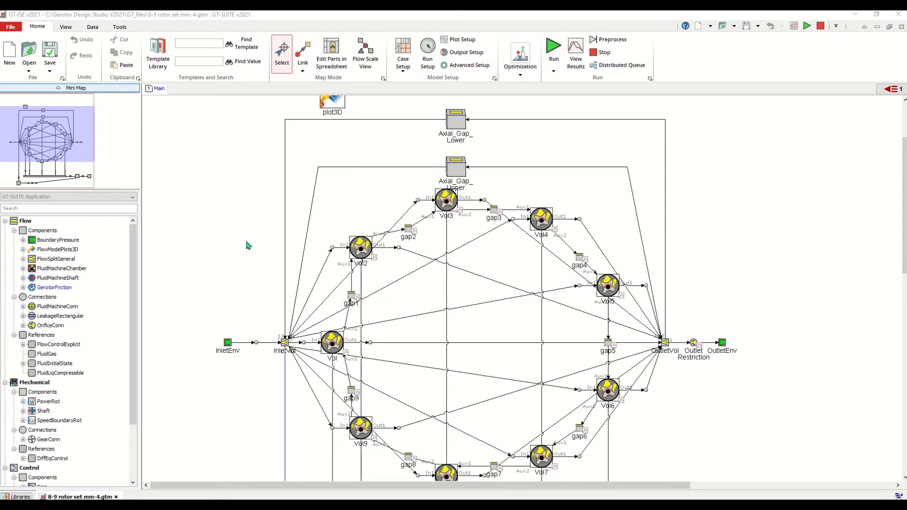
scroll(246, 251, "down", 5)
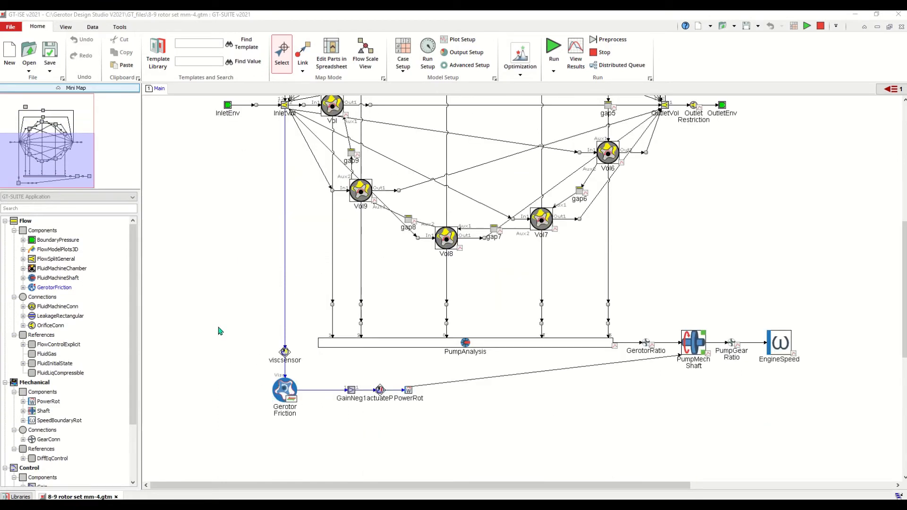
scroll(225, 334, "up", 3)
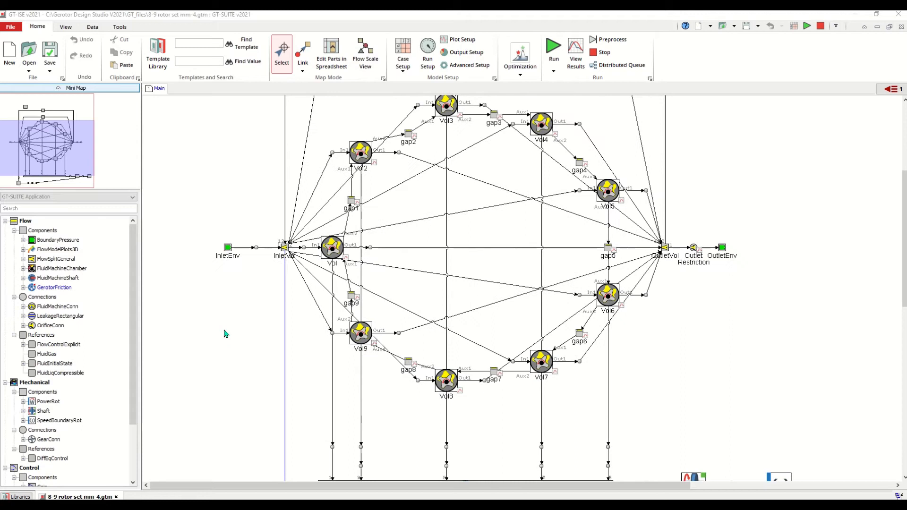
scroll(224, 333, "up", 1)
Step: Review the parameters of all speed and pressure cases in Case Setup and accept the setup
left_click(403, 55)
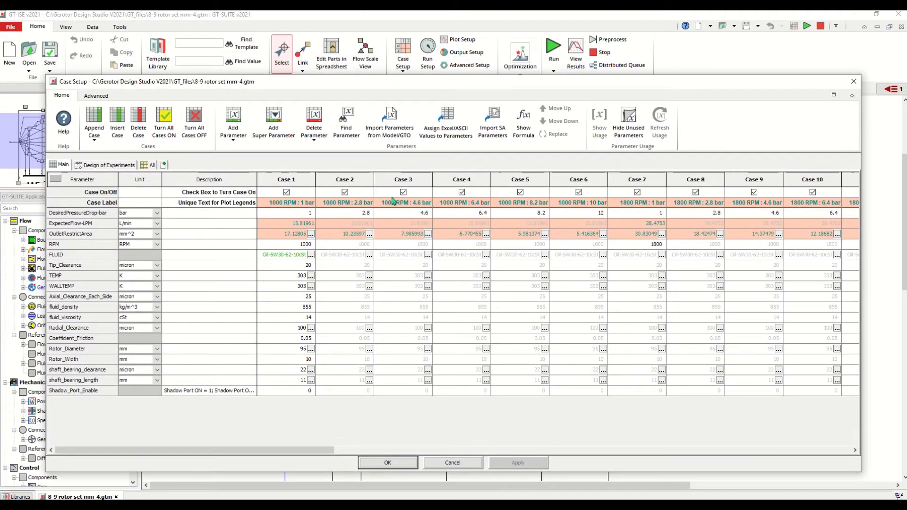
left_click_drag(266, 449, 809, 452)
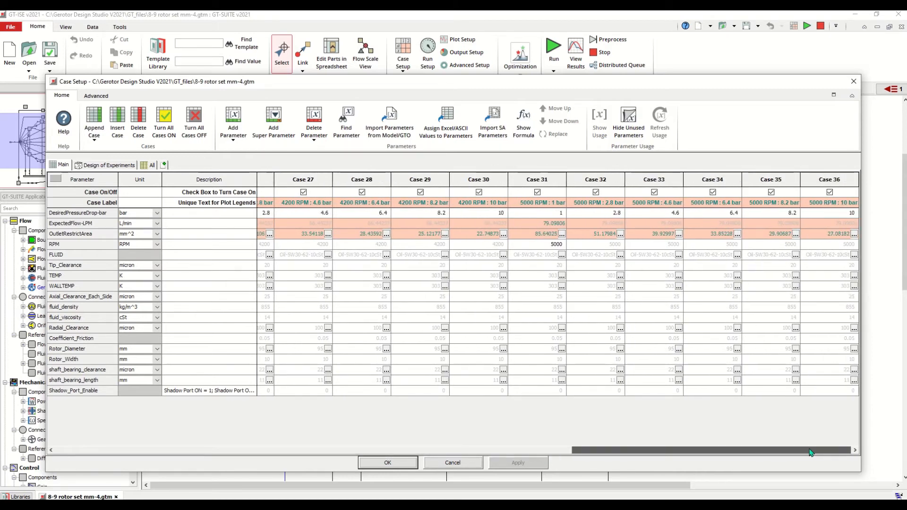
left_click_drag(809, 453, 250, 451)
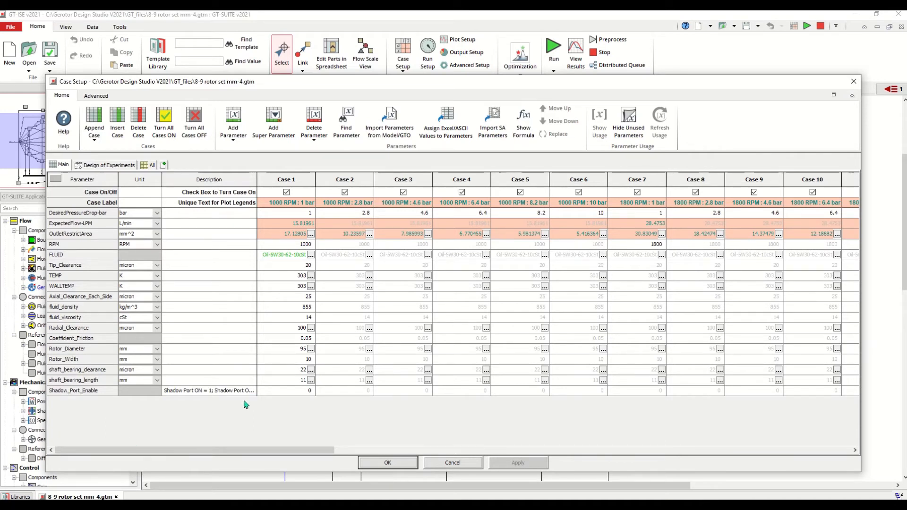
left_click(390, 462)
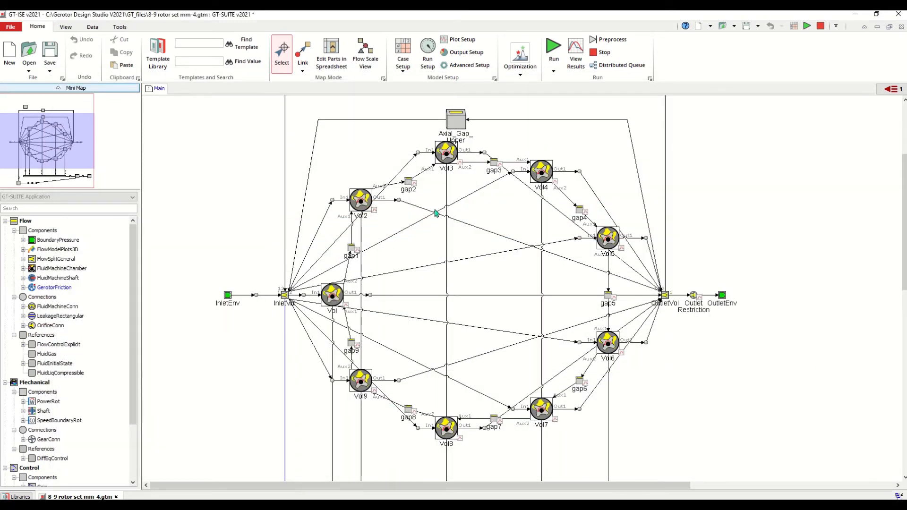
Step: Run all cases as a local simulation and open the results
left_click(553, 49)
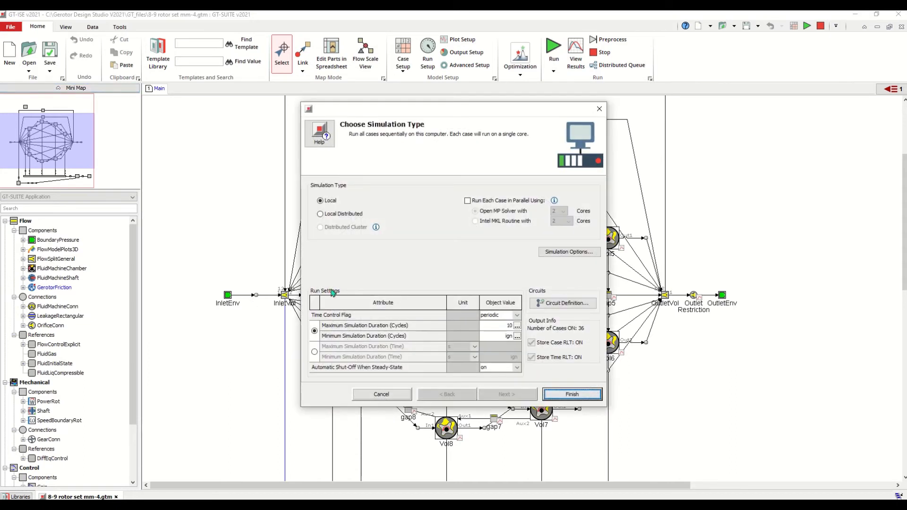
left_click(570, 395)
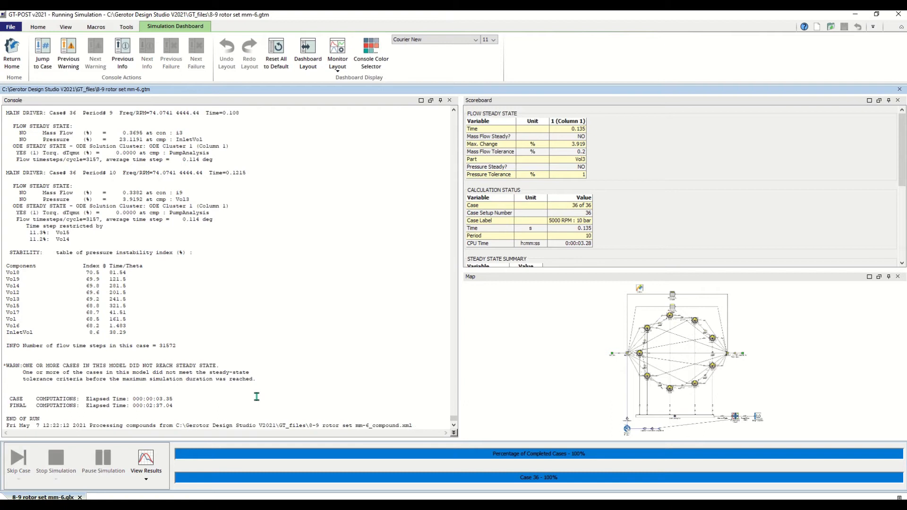
left_click(145, 462)
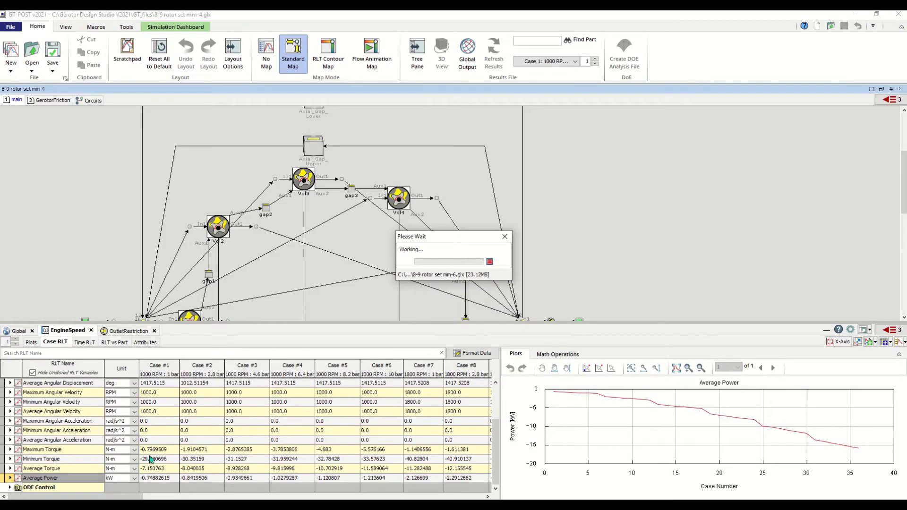
Step: Show the Case RLT results of the OutletRestriction part from the results map
scroll(262, 391, "down", 3)
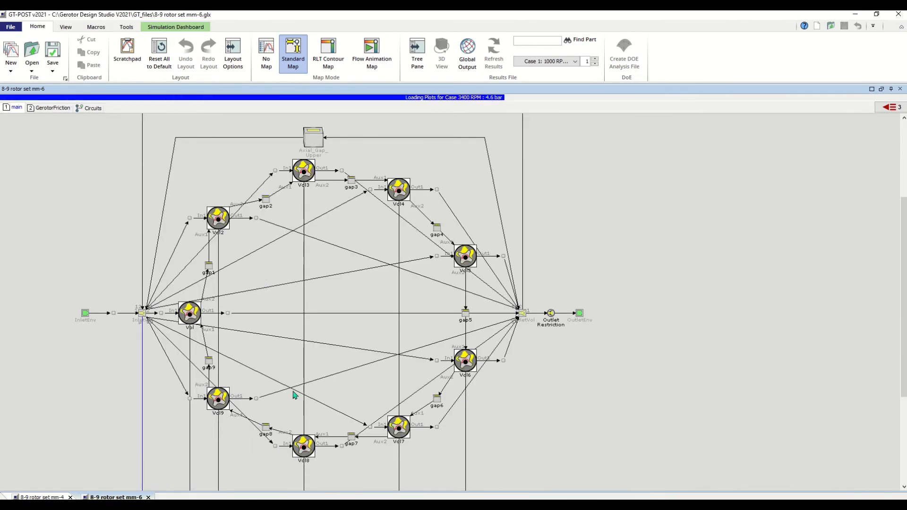
scroll(302, 373, "down", 2)
scroll(303, 373, "up", 2)
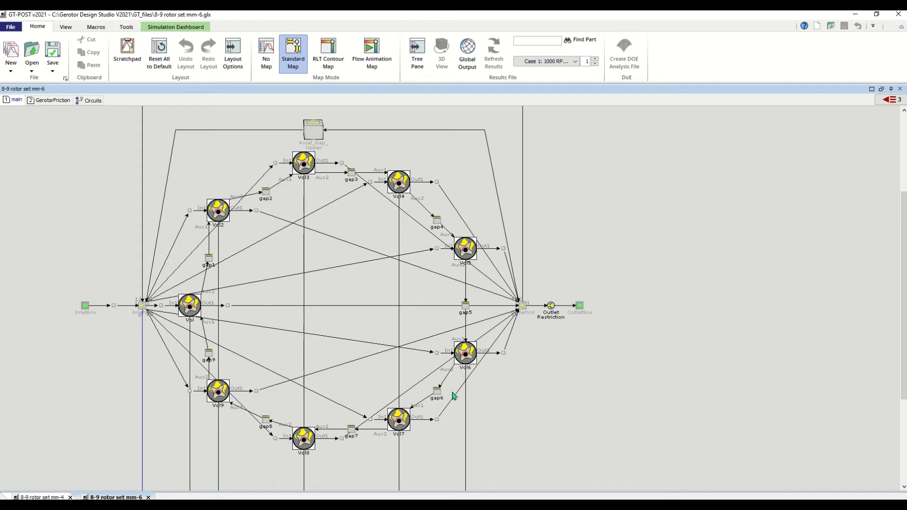
scroll(453, 396, "down", 5)
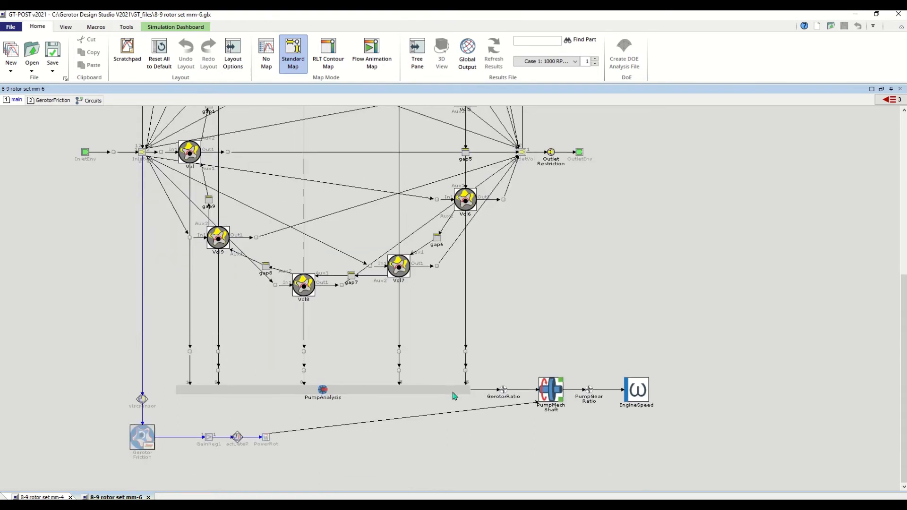
scroll(452, 396, "up", 5)
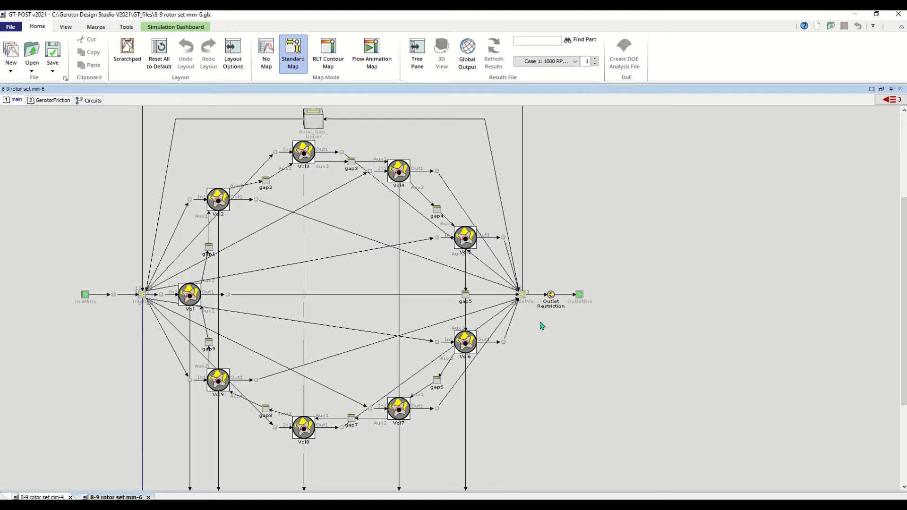
double_click(550, 295)
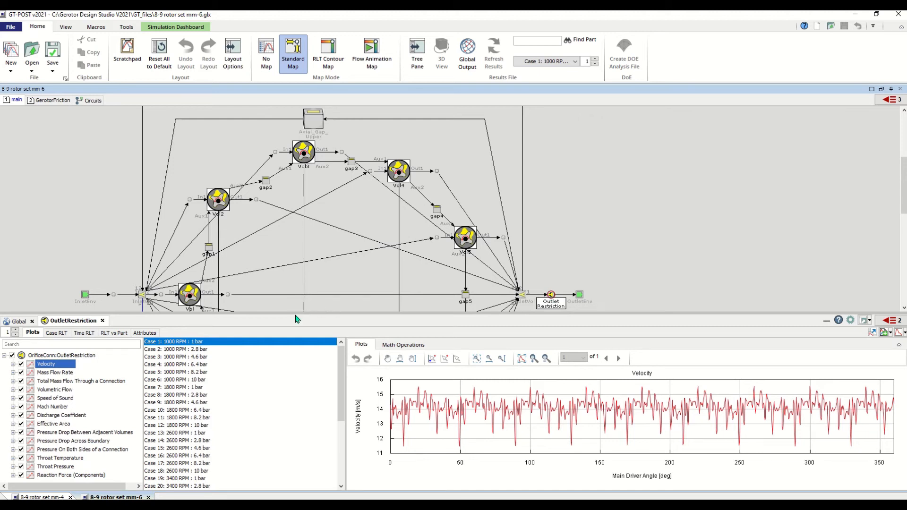
left_click_drag(294, 313, 285, 362)
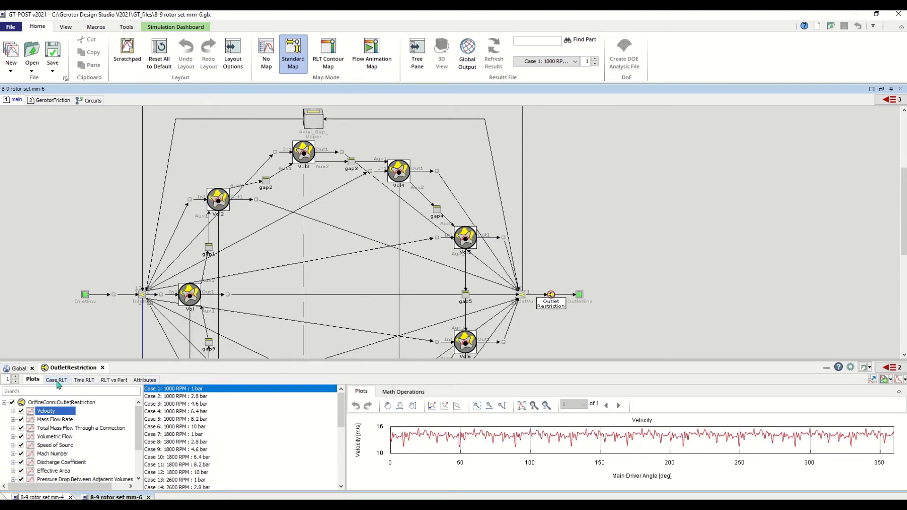
left_click(56, 379)
Step: Plot the outlet restriction's Average Volumetric Flow Rate across the cases and set its unit to L/min
left_click(139, 427)
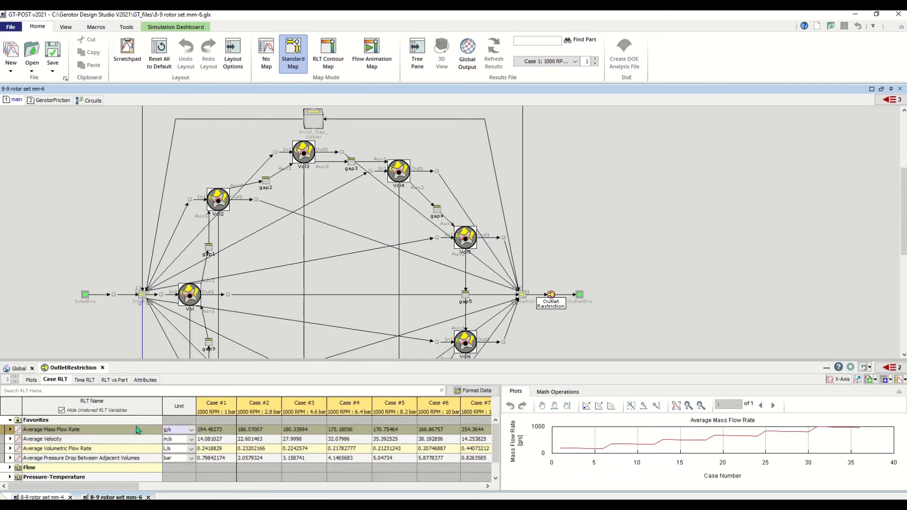
left_click(92, 449)
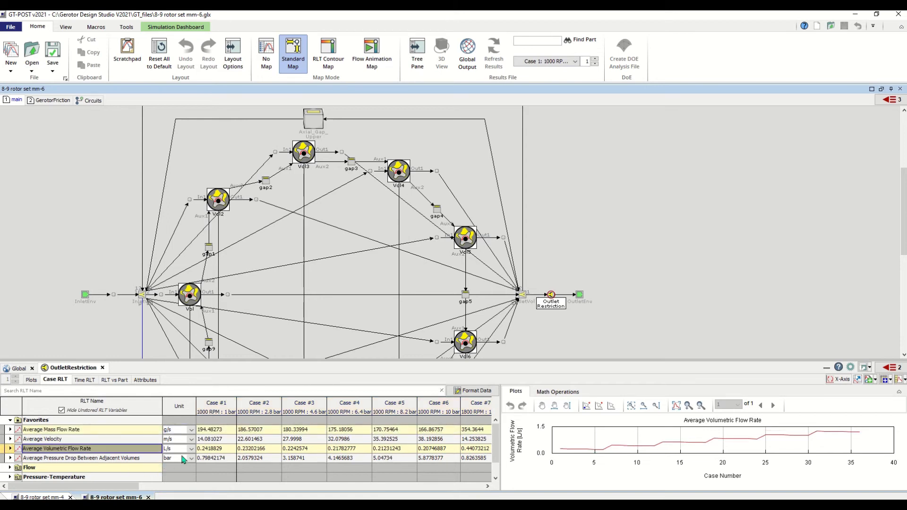
left_click(191, 450)
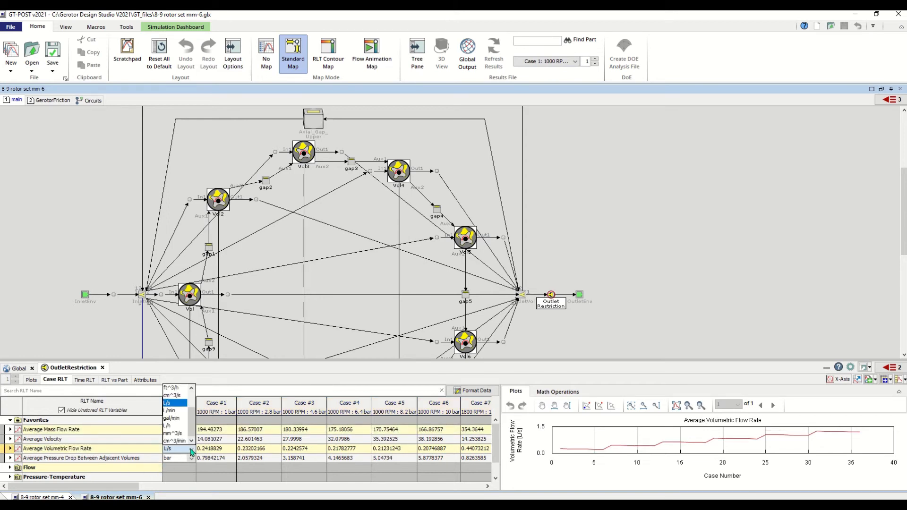
left_click(174, 410)
Step: Enlarge the Average Volumetric Flow Rate plot and inspect its curve over the case numbers
left_click_drag(411, 360, 412, 189)
left_click_drag(500, 313, 221, 307)
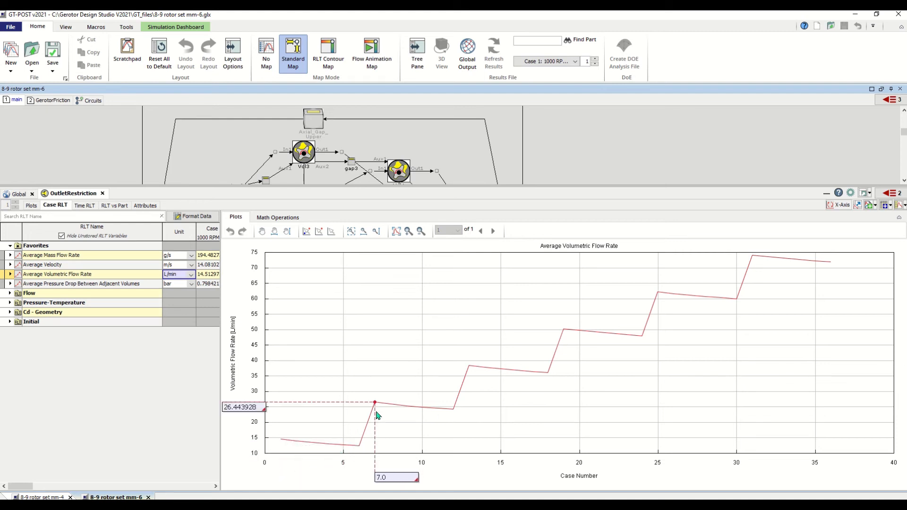
mouse_move(377, 409)
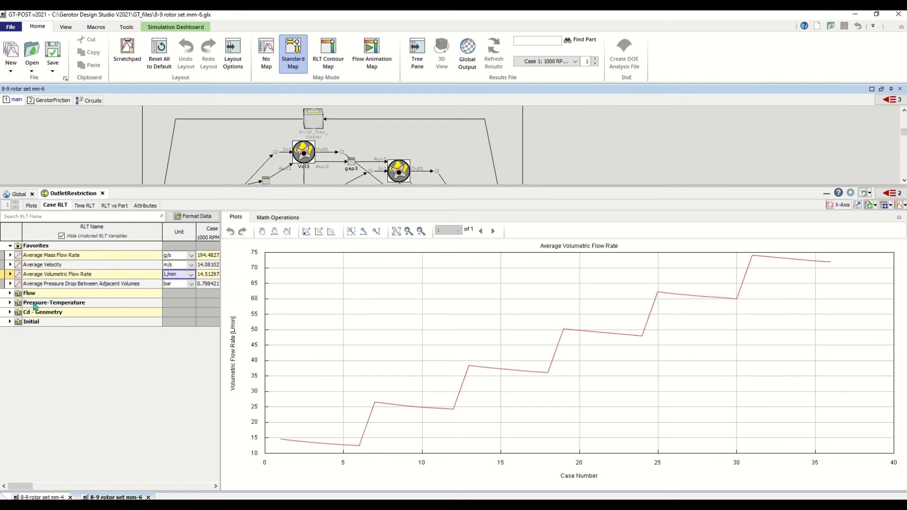
Step: Plot the outlet restriction's Average Pressure Drop Across Boundary and read its values at points along the case-number curve
left_click(12, 303)
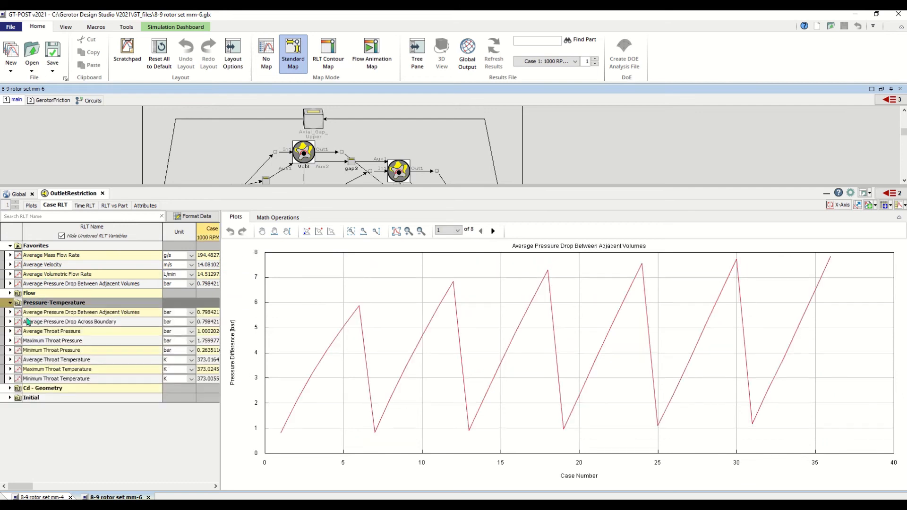
left_click(51, 323)
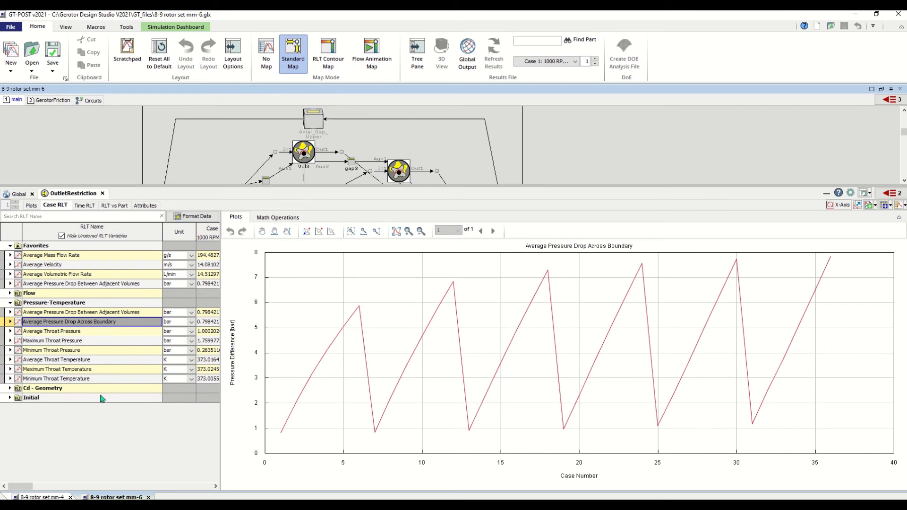
mouse_move(285, 438)
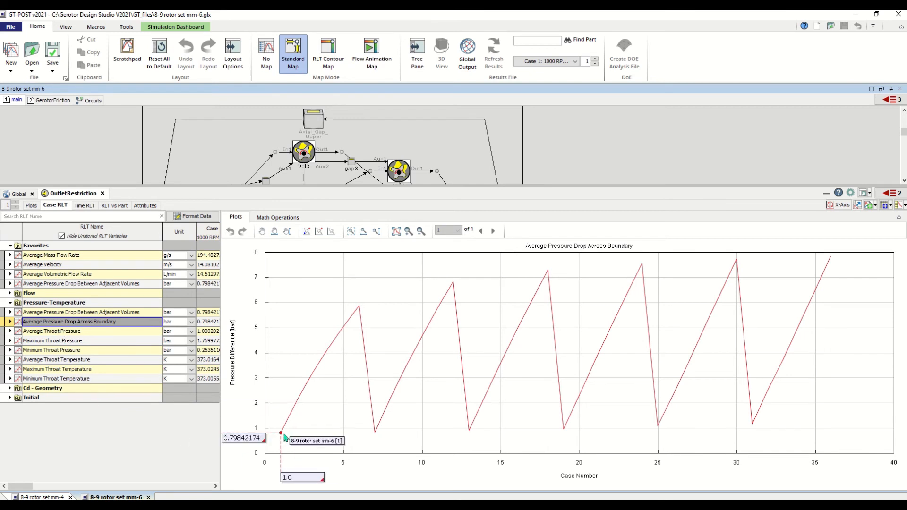
mouse_move(360, 310)
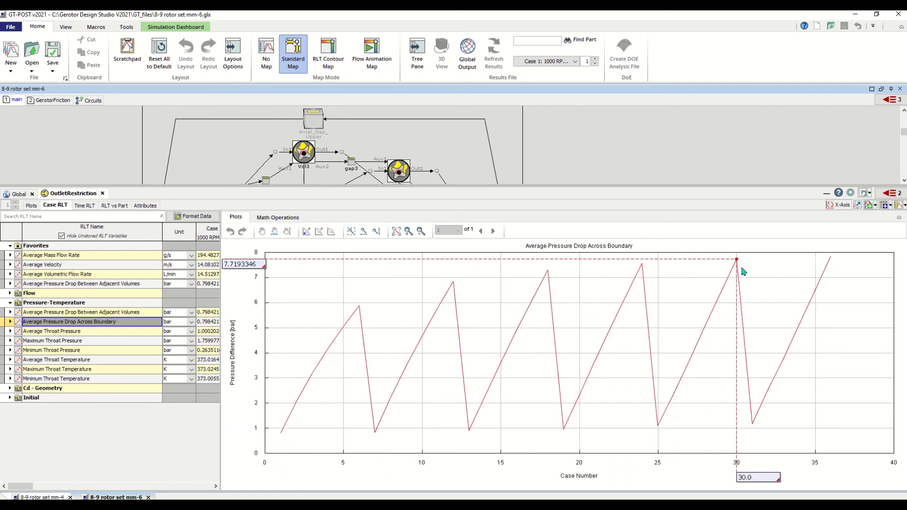
mouse_move(832, 263)
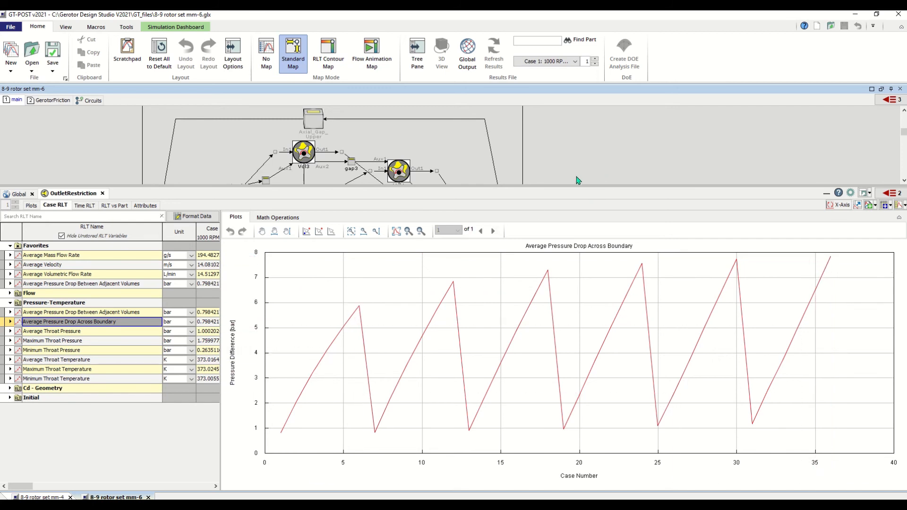
Step: Show the Case RLT results of the EngineSpeed part and plot its Average Power across the cases in an enlarged results area
left_click_drag(558, 189, 550, 368)
scroll(617, 321, "down", 5)
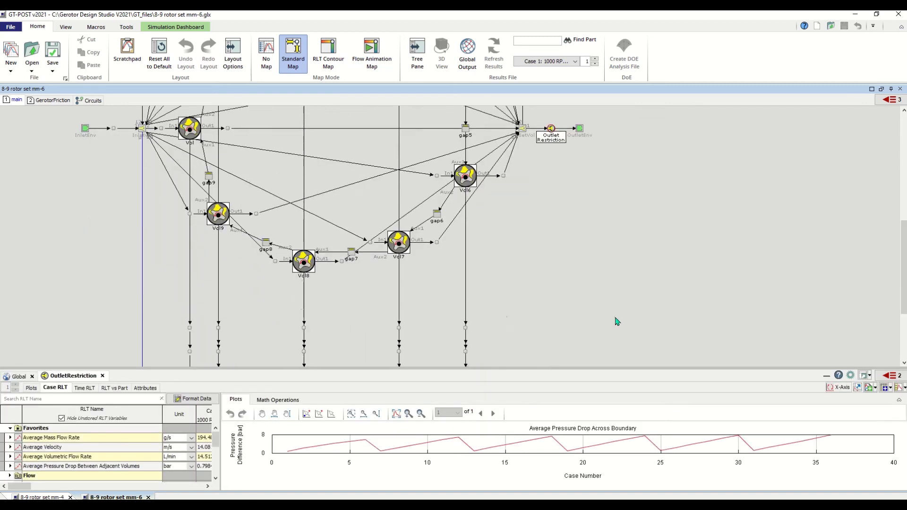
scroll(617, 321, "down", 1)
left_click(635, 320)
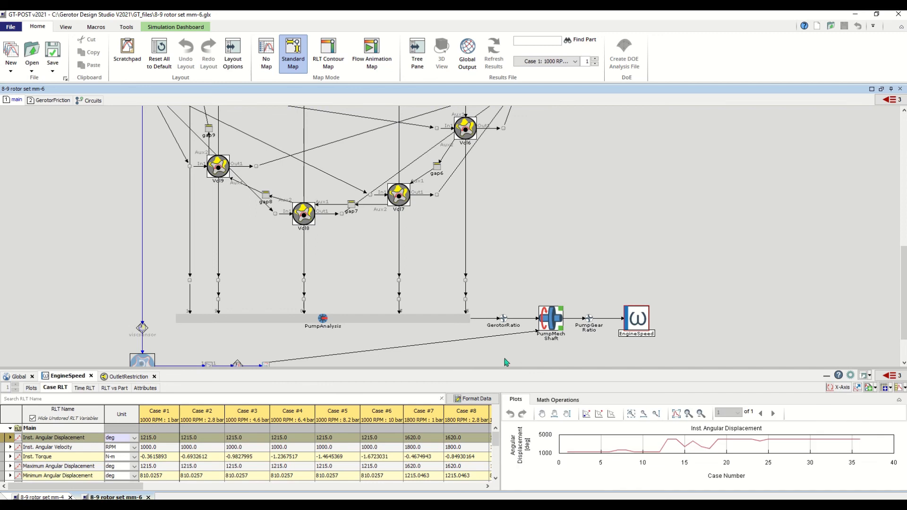
left_click_drag(486, 368, 488, 221)
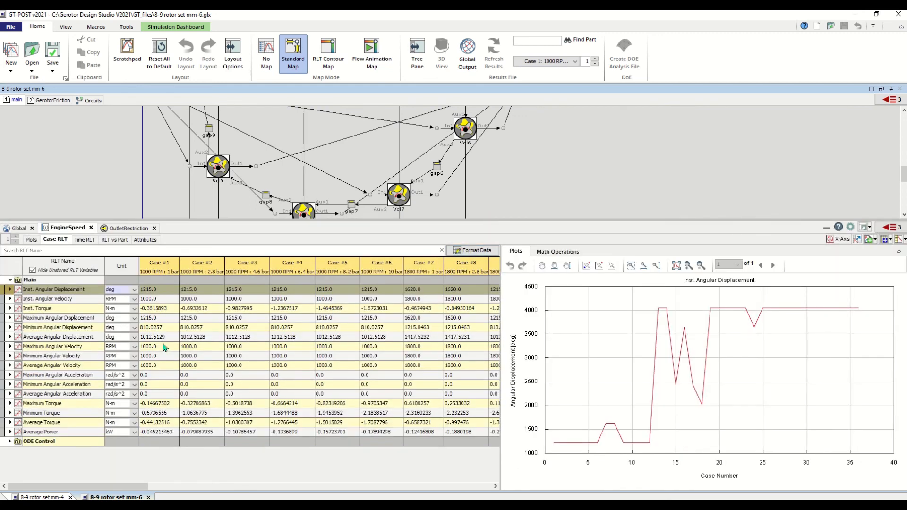
left_click(48, 431)
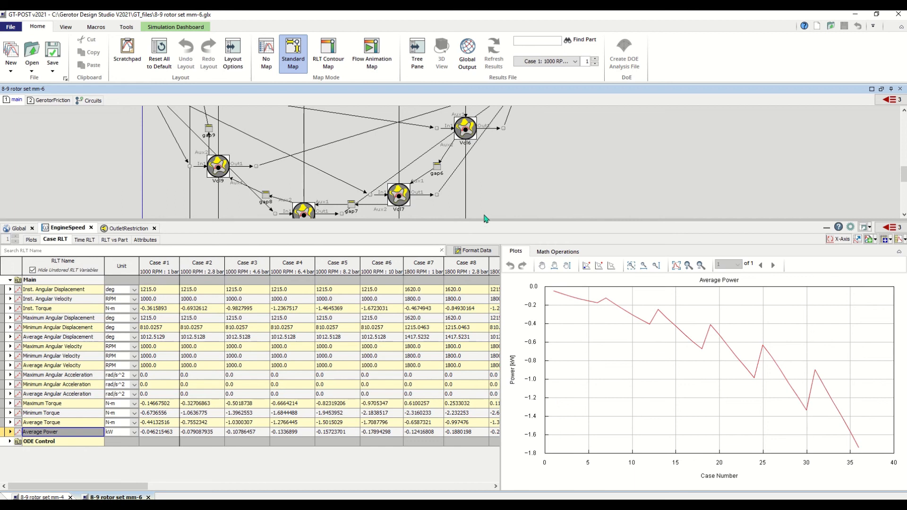
Step: Enlarge the results map and bring the pump volumes around Vol3 and Vol4 into view
left_click_drag(483, 220, 474, 351)
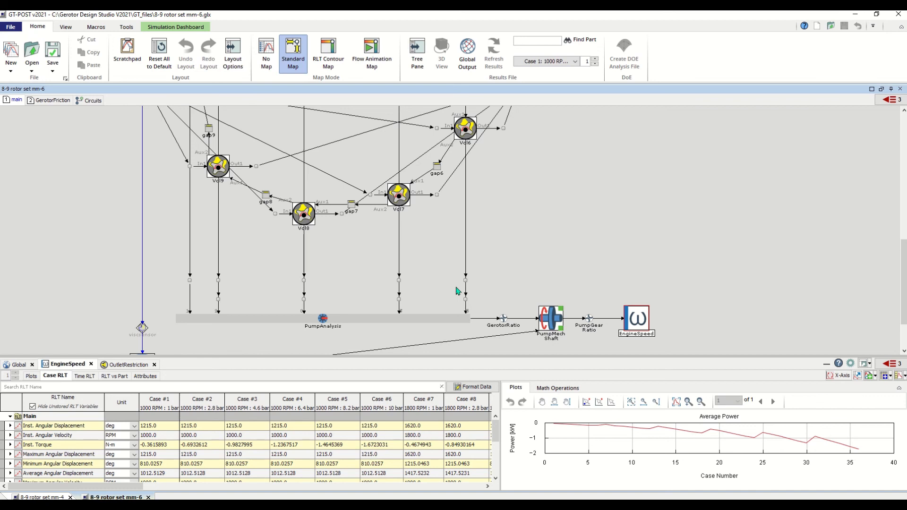
scroll(421, 283, "up", 5)
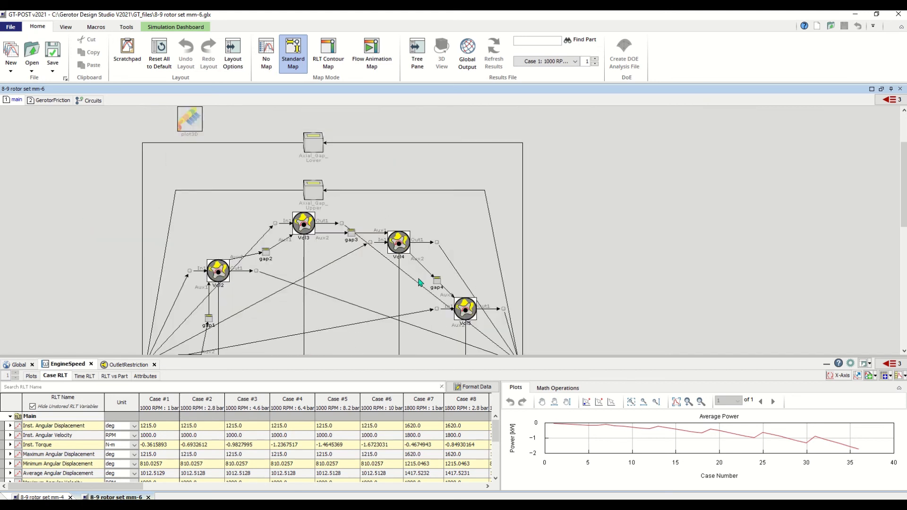